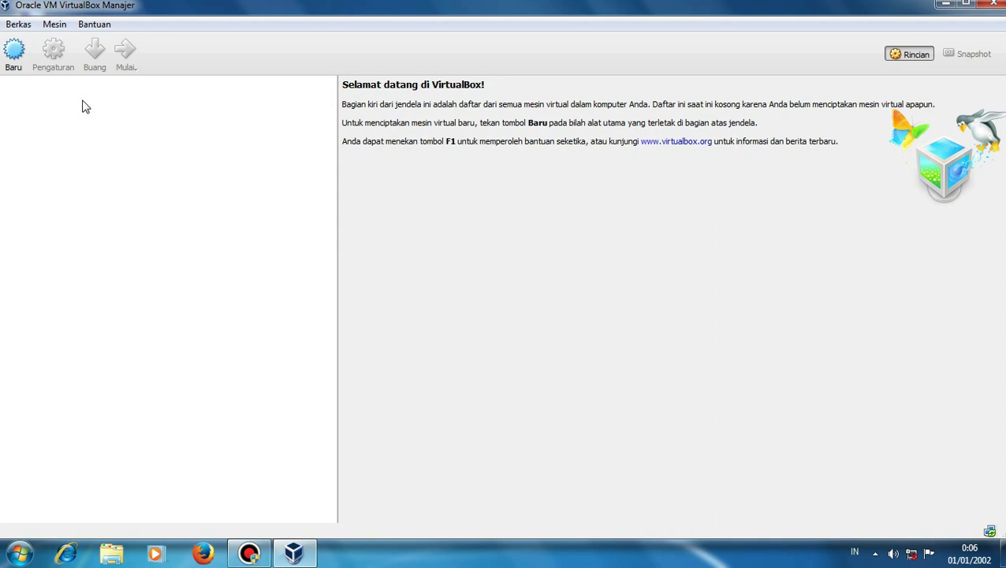
Create a virtual machine named with the owner's first name, type Microsoft Windows, version Windows 7 (32-bit).
left_click(14, 55)
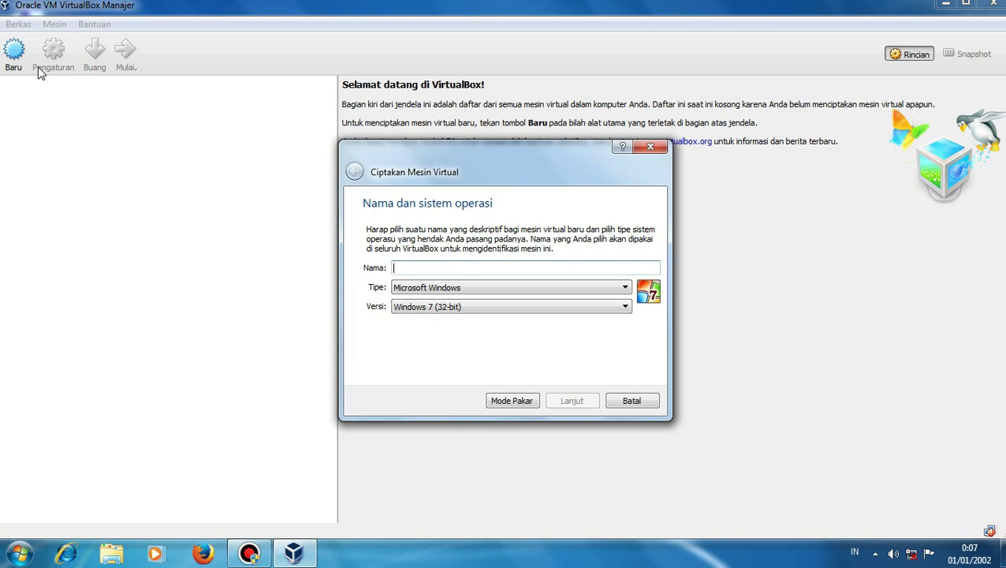
type("aditya")
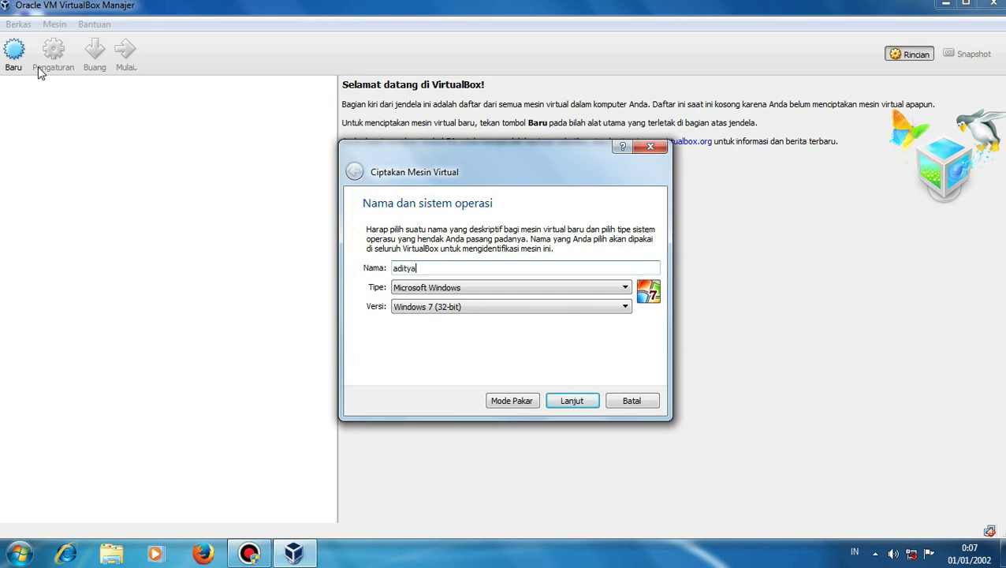
left_click(432, 291)
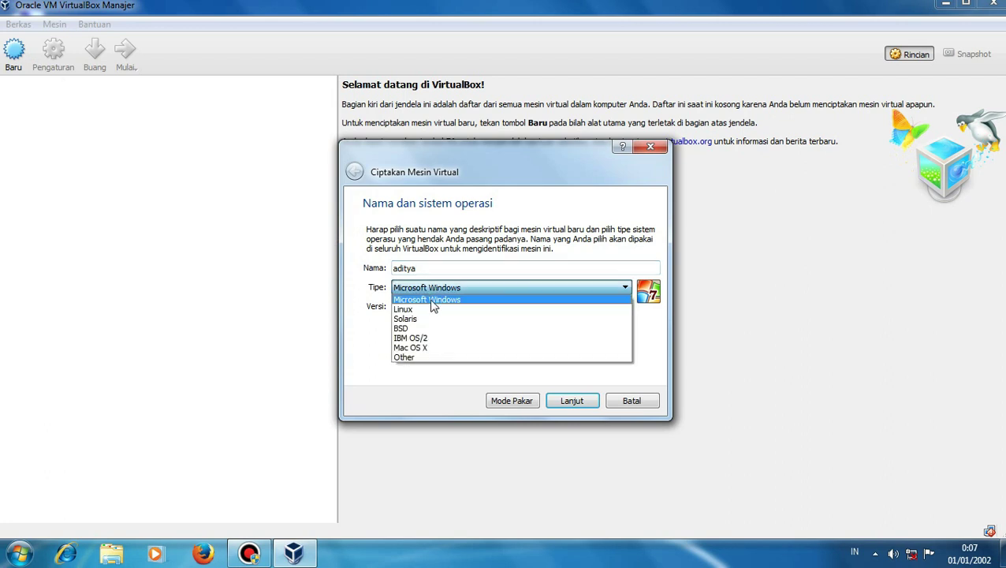
left_click(434, 294)
left_click(440, 307)
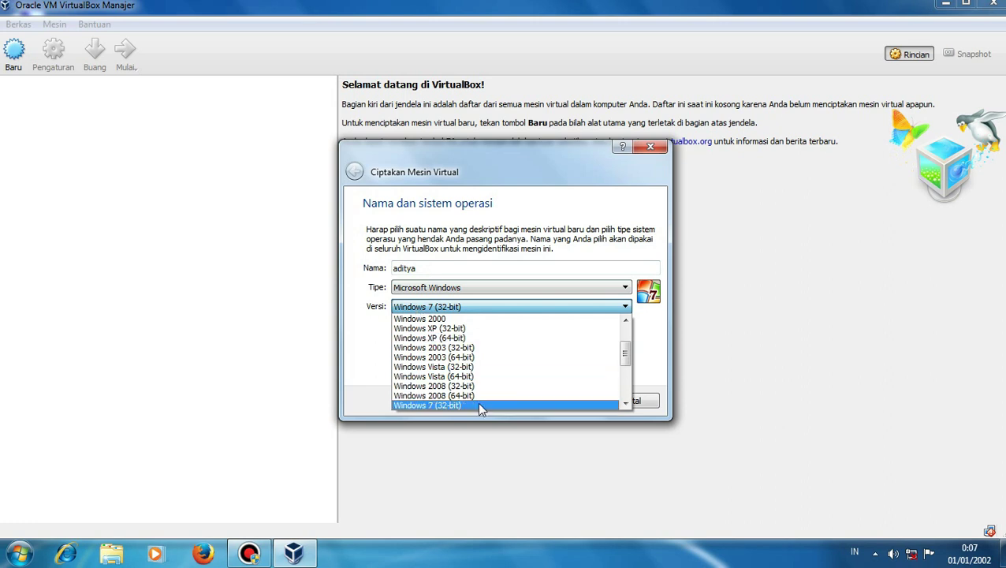
left_click(481, 406)
left_click(568, 402)
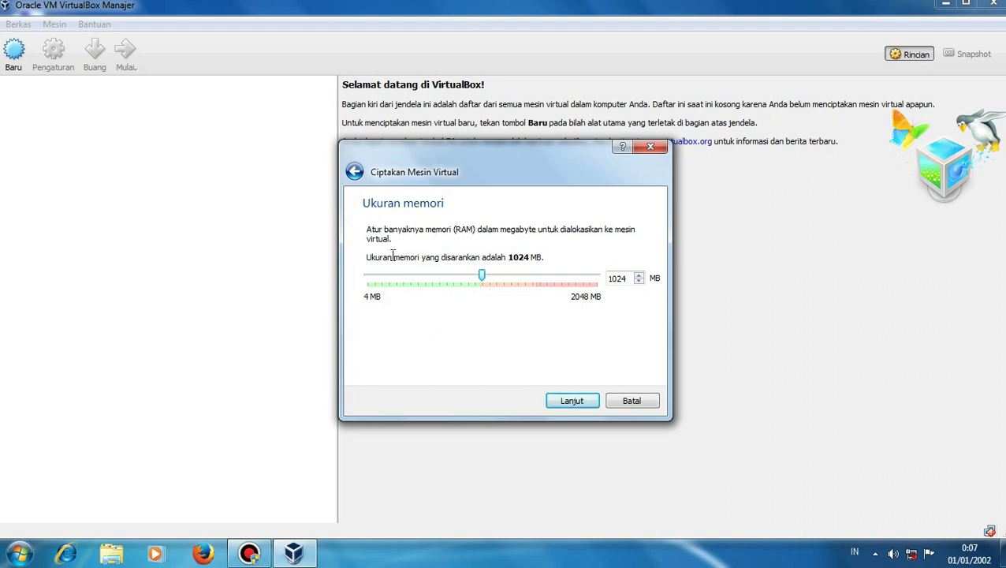
Accept 1024 MB of memory and create a new 25,00 GB VDI virtual hard disk for the machine.
left_click(570, 403)
left_click(580, 403)
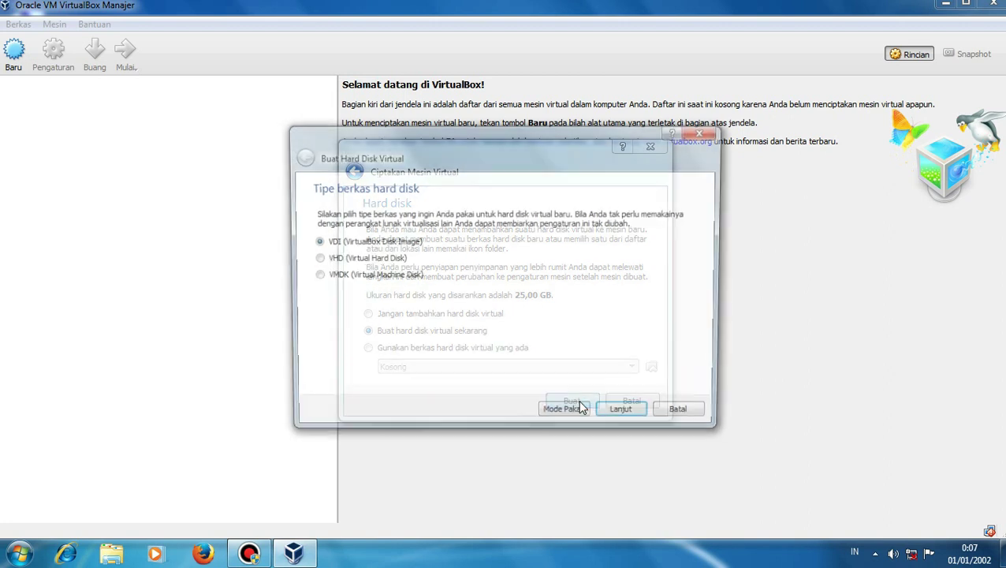
left_click(627, 417)
left_click(627, 417)
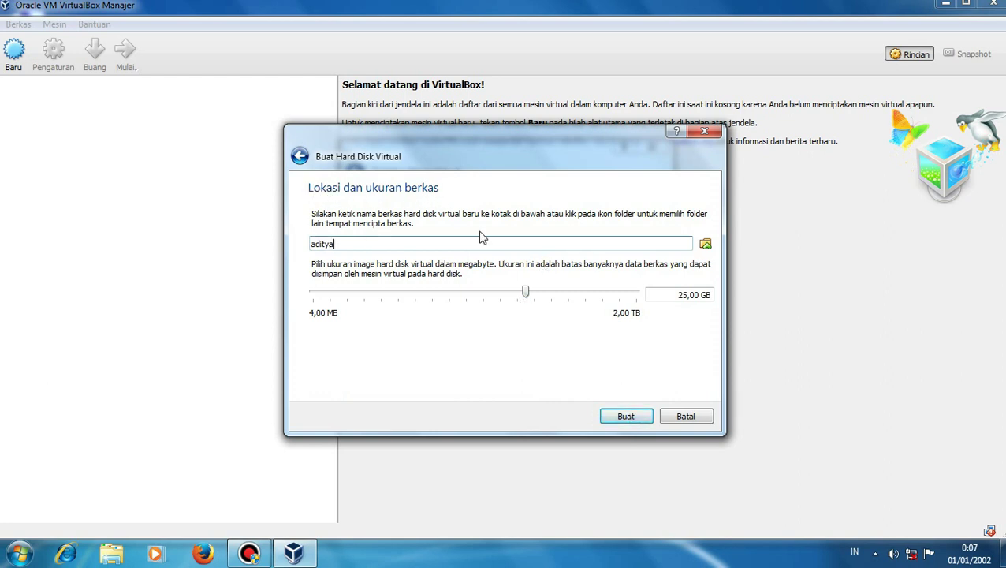
left_click_drag(679, 293, 761, 289)
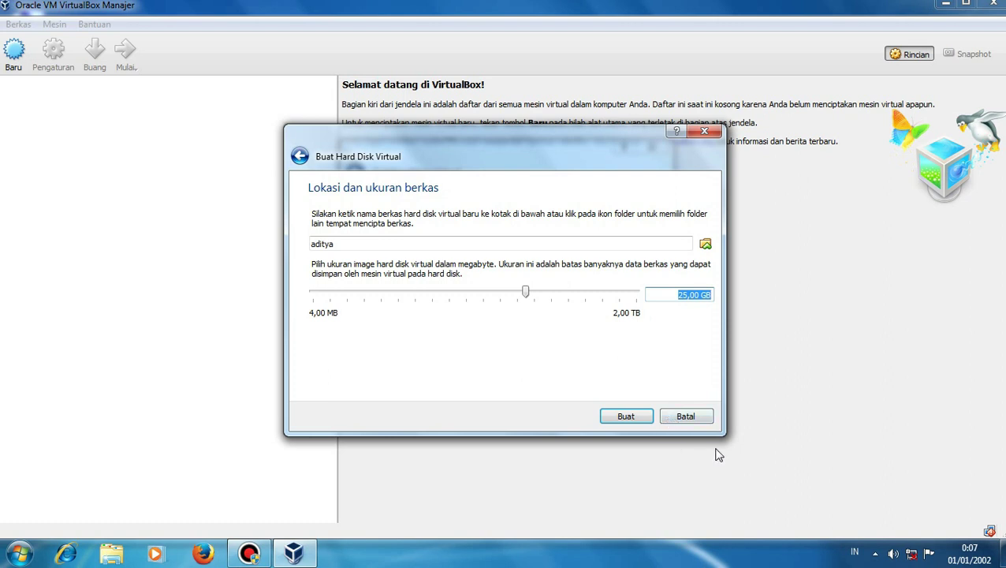
left_click(692, 297)
left_click(626, 415)
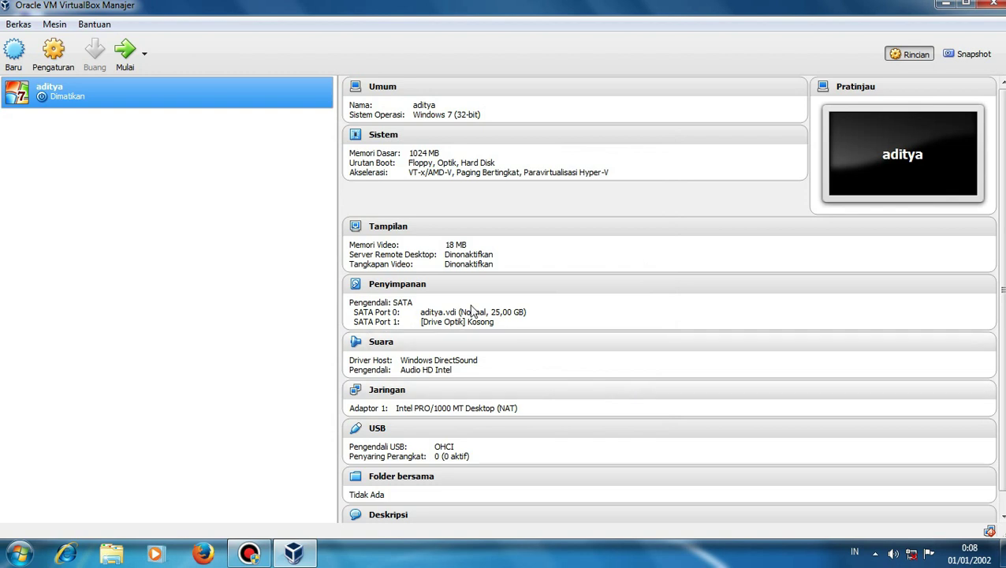
Start the virtual machine with en_windows_7_ultimate_x86_dvd from the ffyuf folder as its startup disk.
left_click(128, 57)
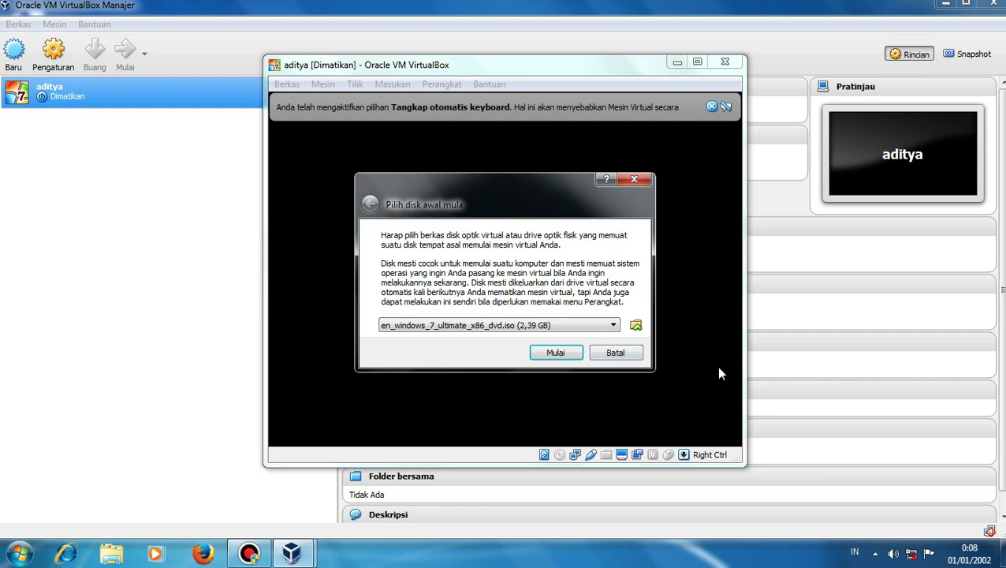
left_click(637, 326)
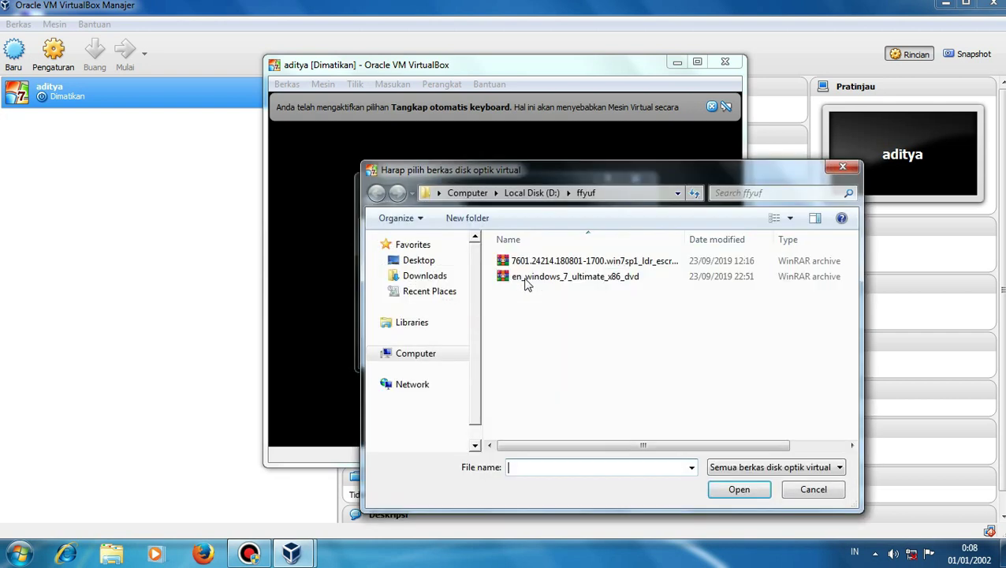
left_click(548, 278)
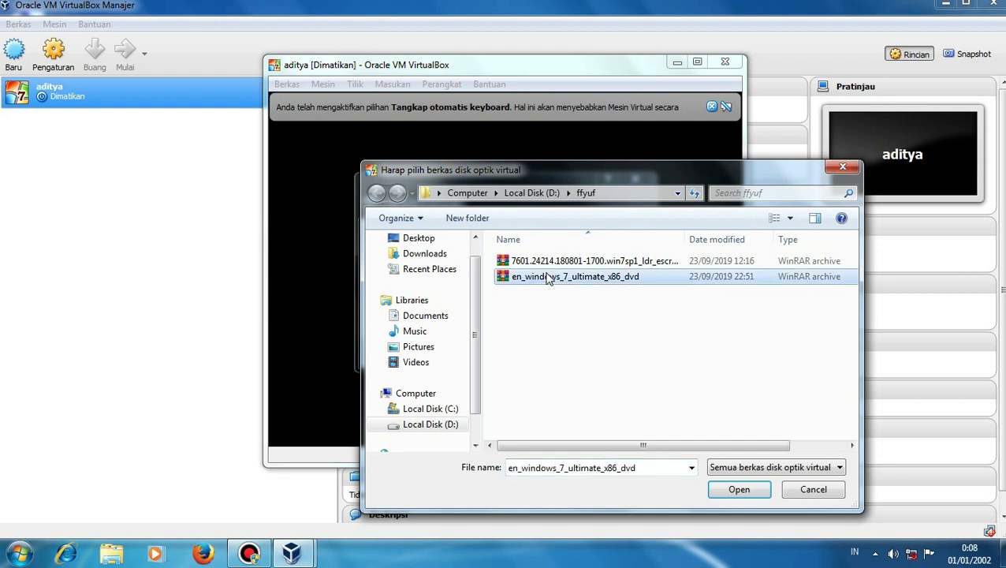
left_click(726, 492)
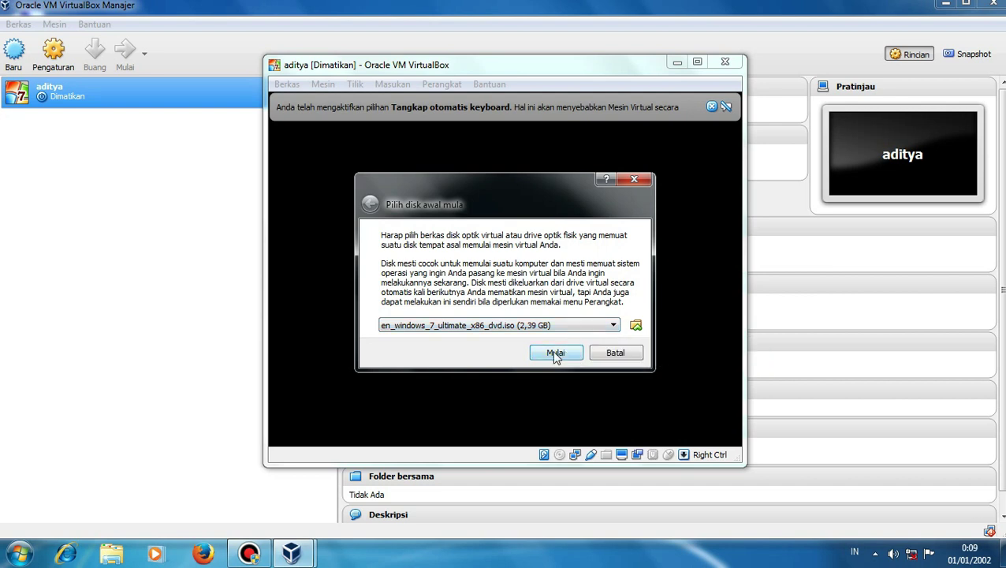
left_click(555, 353)
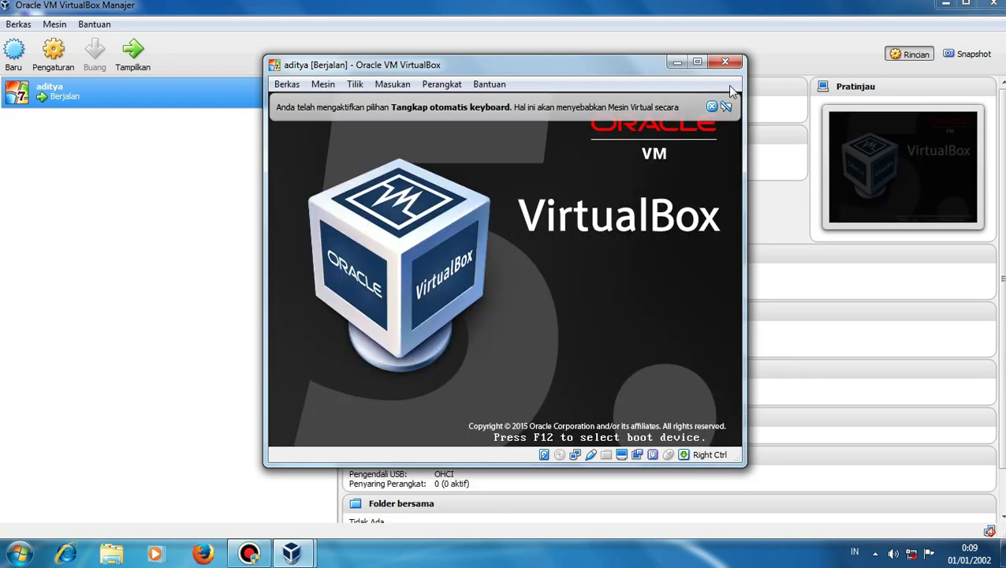
Maximize the virtual machine window and dismiss the keyboard capture and mouse integration messages.
left_click(712, 106)
left_click(697, 62)
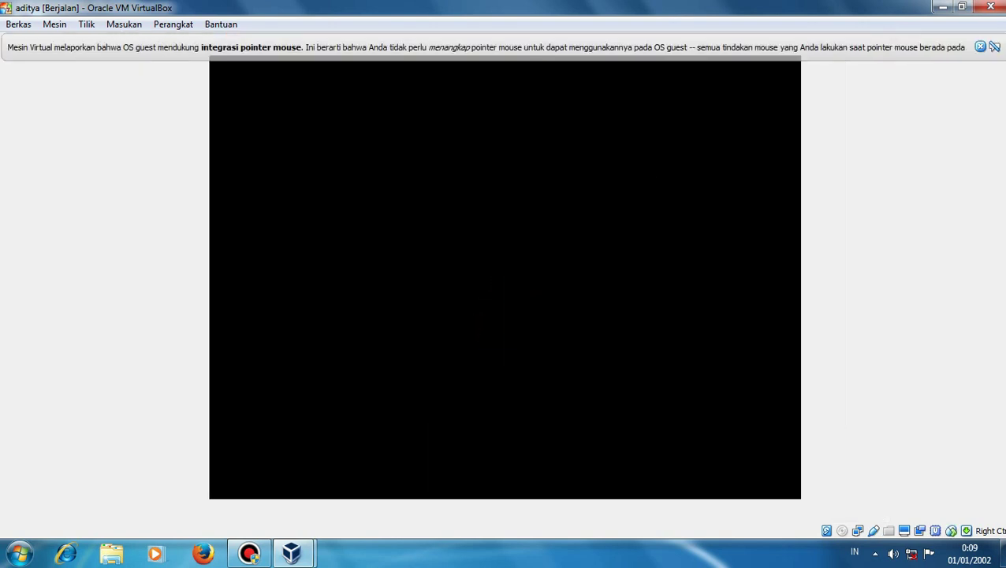
left_click(980, 48)
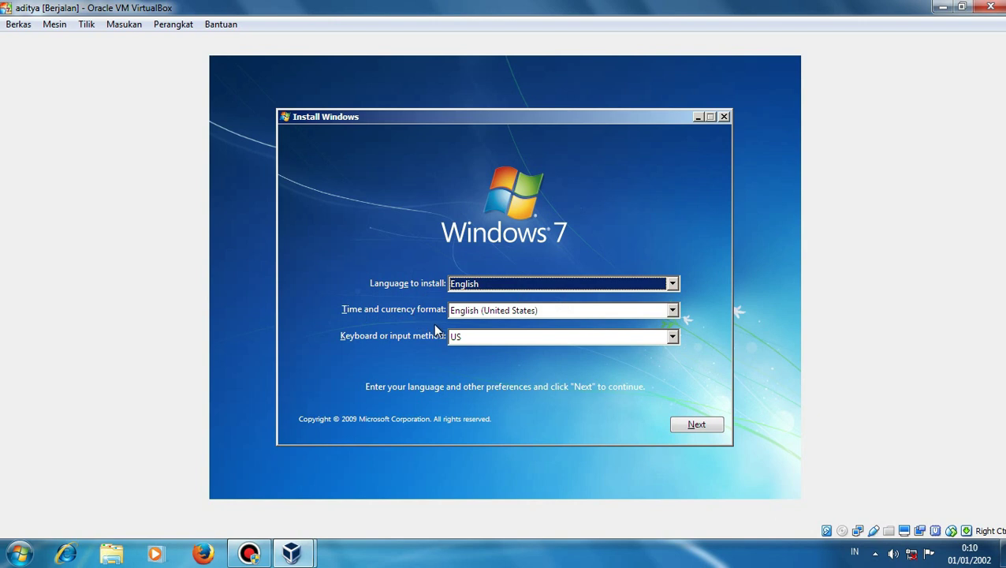
Set the time and currency format to Indonesian (Indonesia), keep English as the install language, and start the Windows installation.
left_click(623, 310)
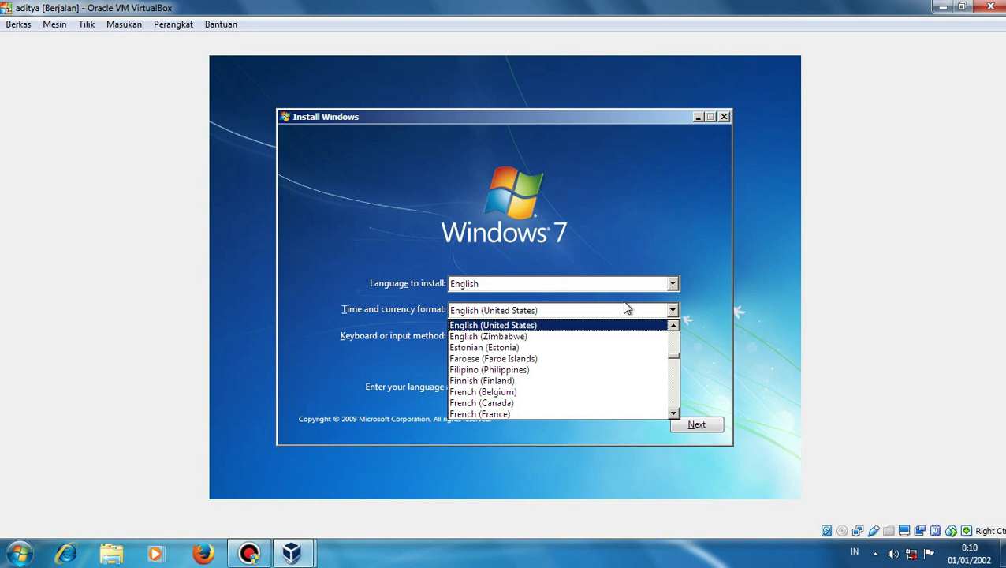
type("in")
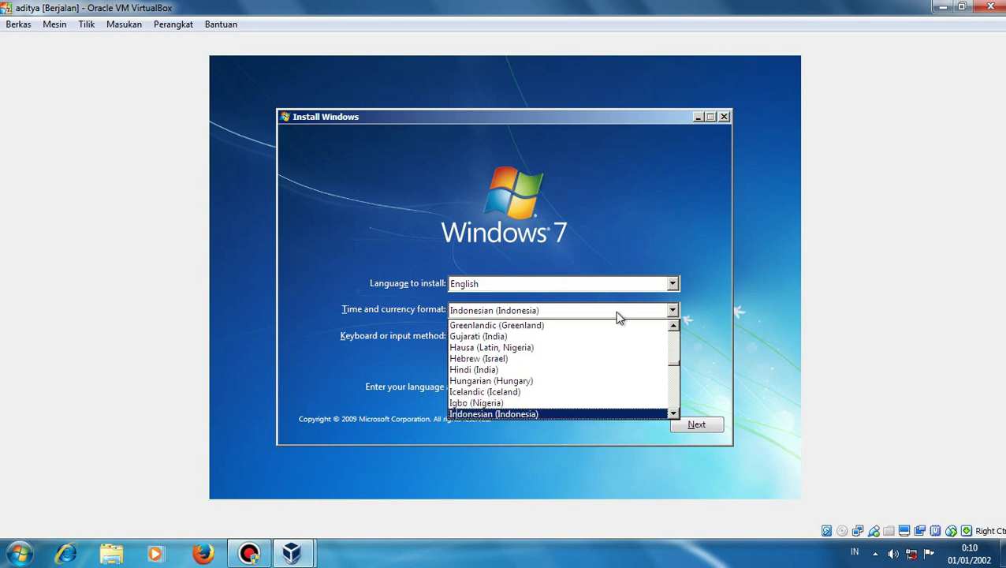
left_click(617, 315)
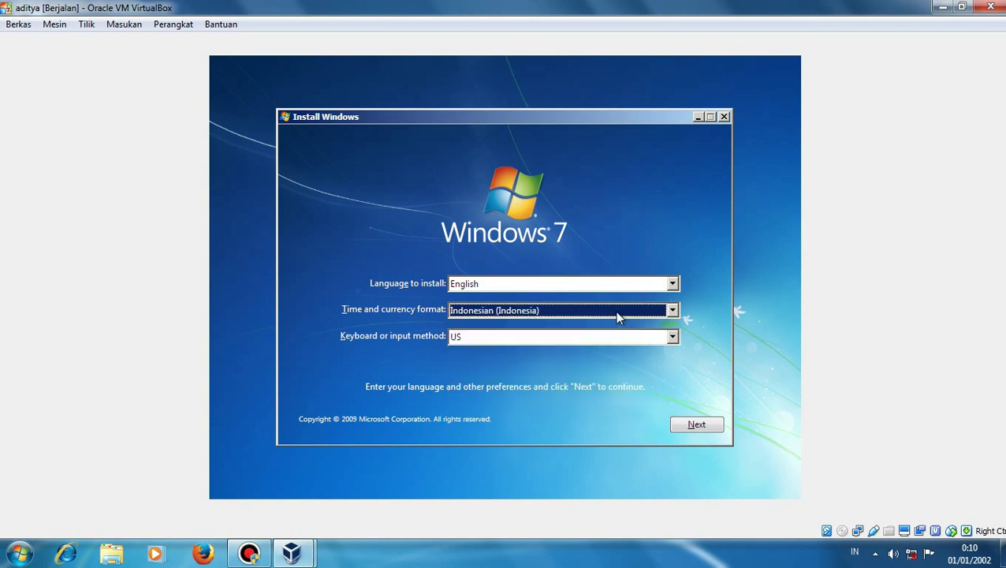
left_click(489, 285)
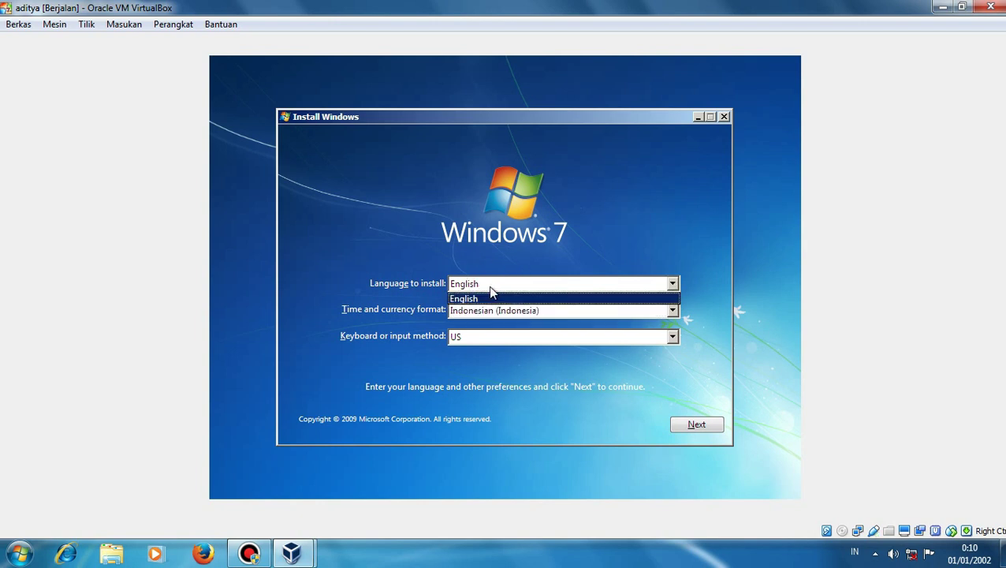
left_click(488, 286)
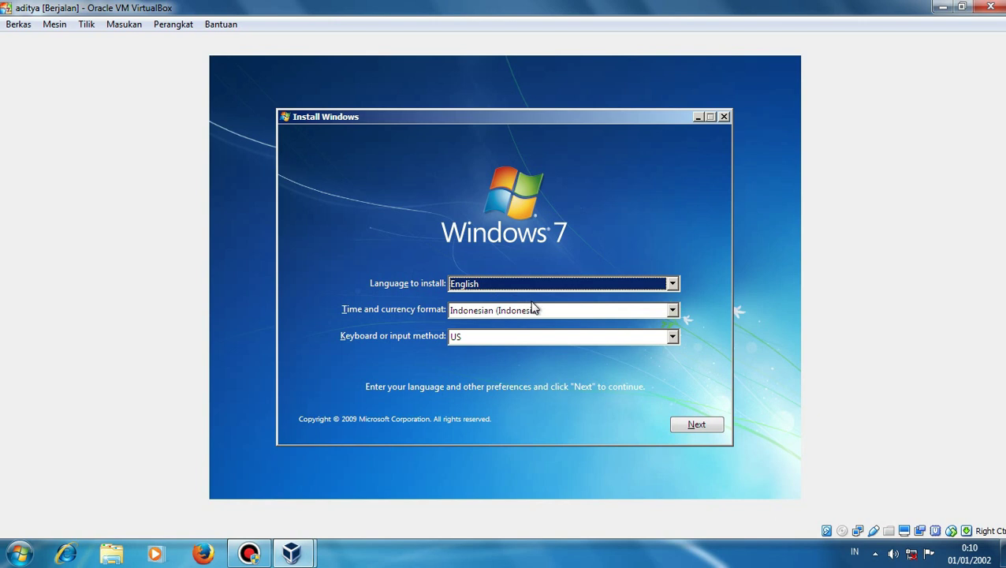
left_click(697, 427)
left_click(533, 280)
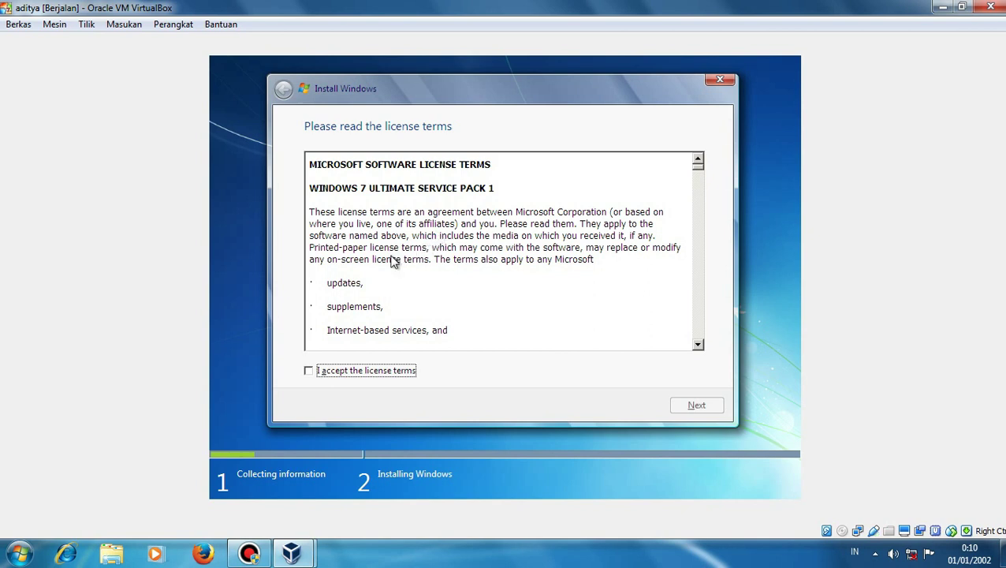
Accept the Windows license terms and choose the Custom (advanced) installation type.
left_click(346, 373)
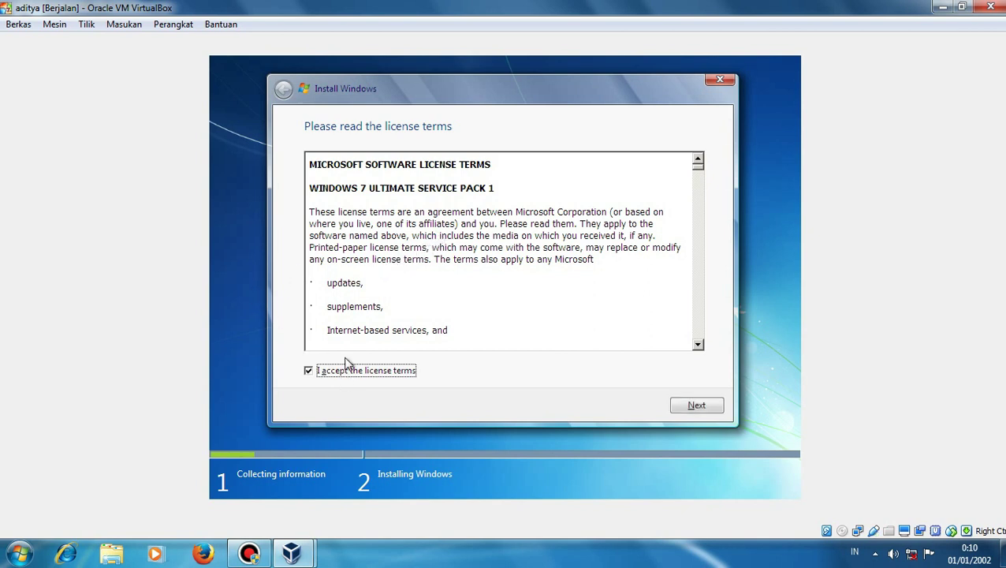
left_click(696, 405)
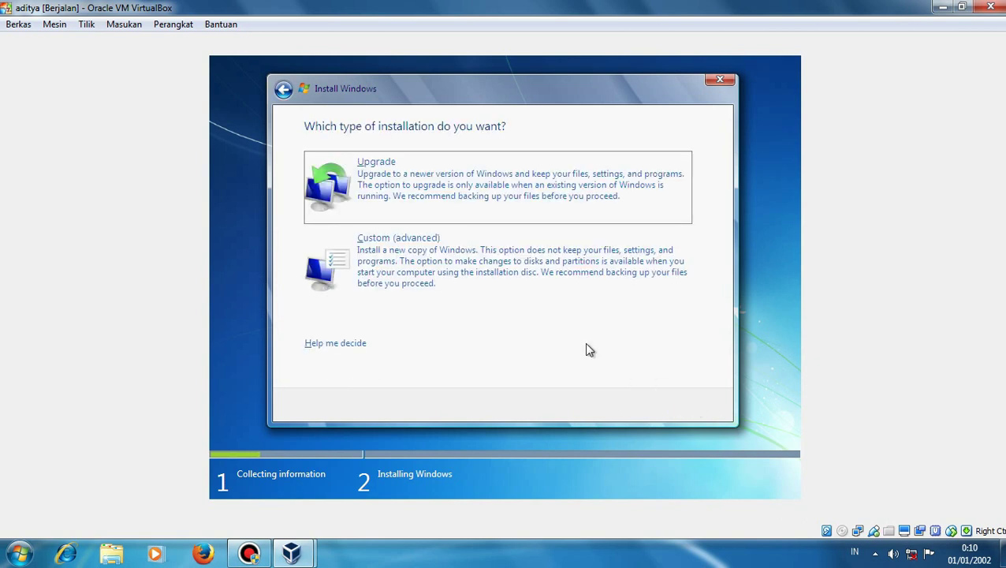
left_click(486, 262)
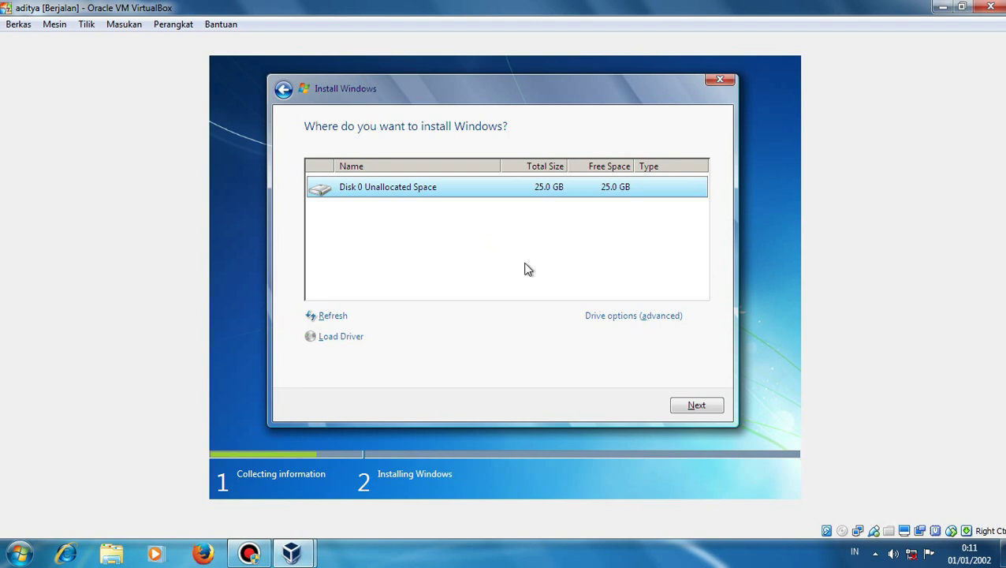
Create a 10500 MB partition in the unallocated space of Disk 0, allowing additional system partitions.
left_click(611, 317)
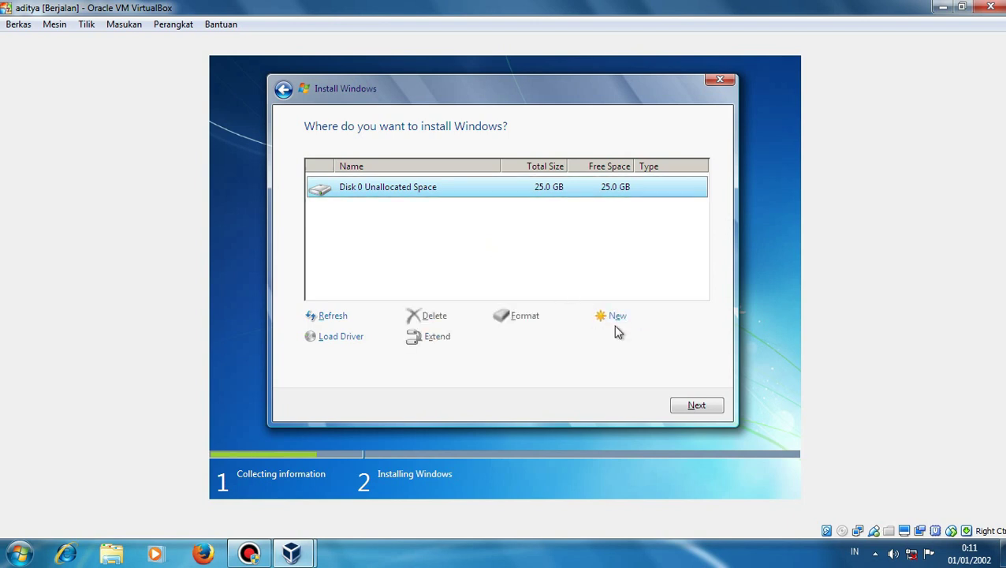
left_click(615, 319)
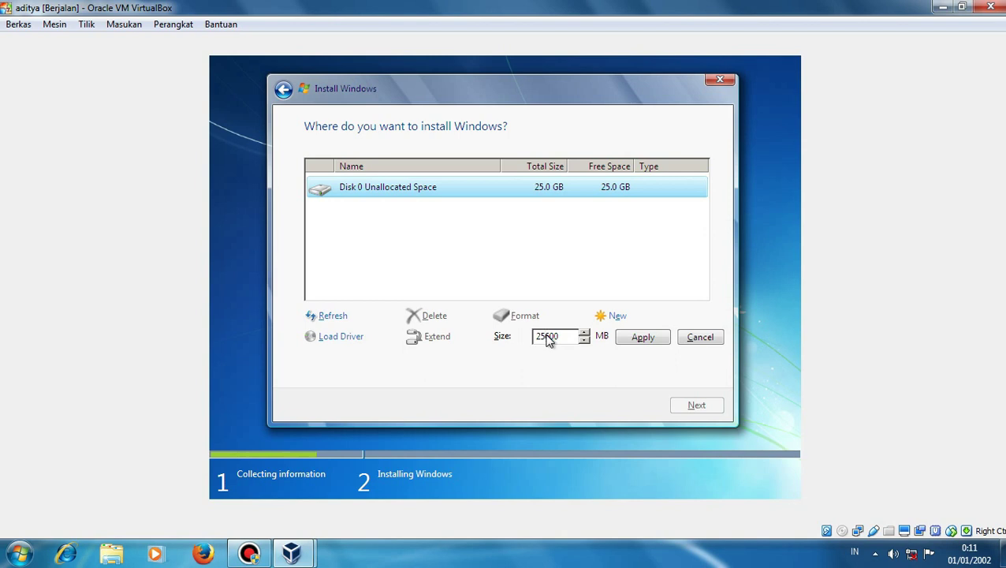
double_click(549, 338)
type("50")
key("BackSpace")
key("BackSpace")
type("10500")
left_click(650, 342)
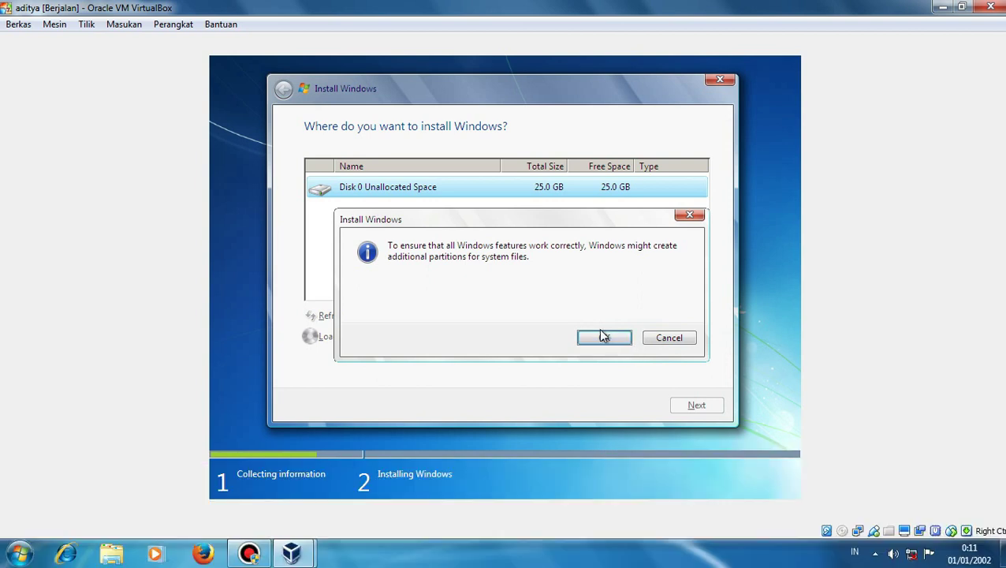
left_click(604, 337)
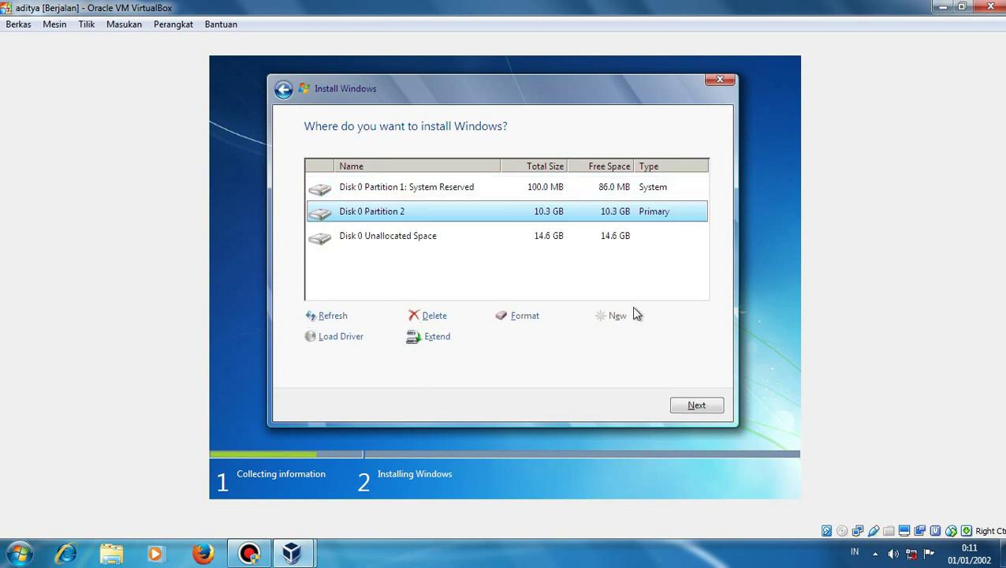
Create a 14999 MB partition from the remaining unallocated space and start installing Windows on Disk 0 Partition 2.
left_click(490, 236)
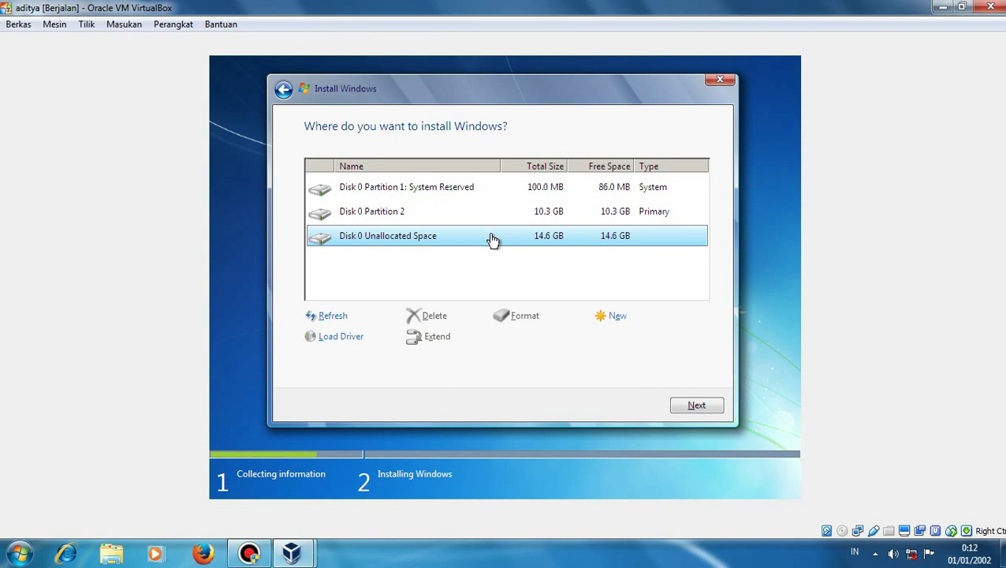
left_click(619, 316)
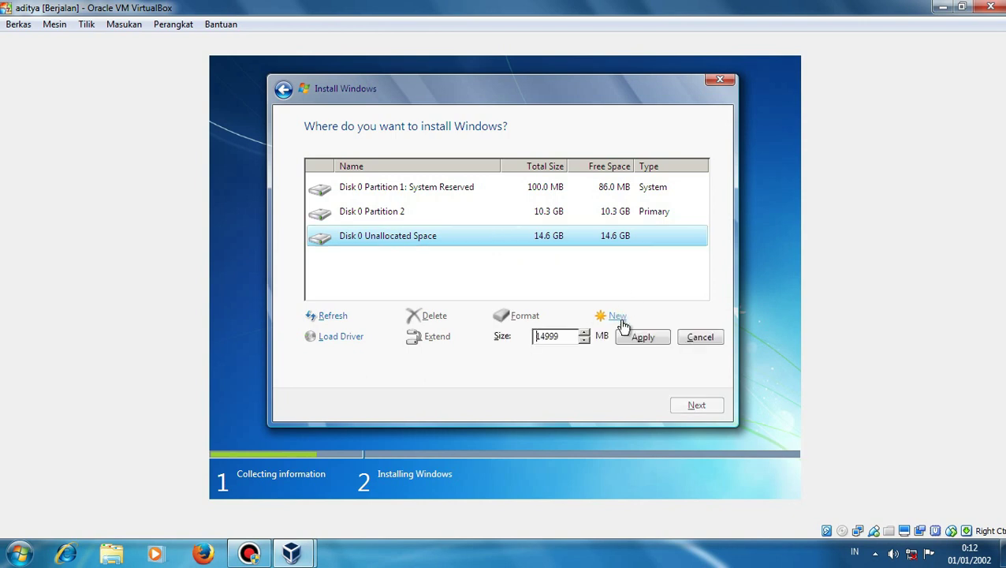
left_click(631, 337)
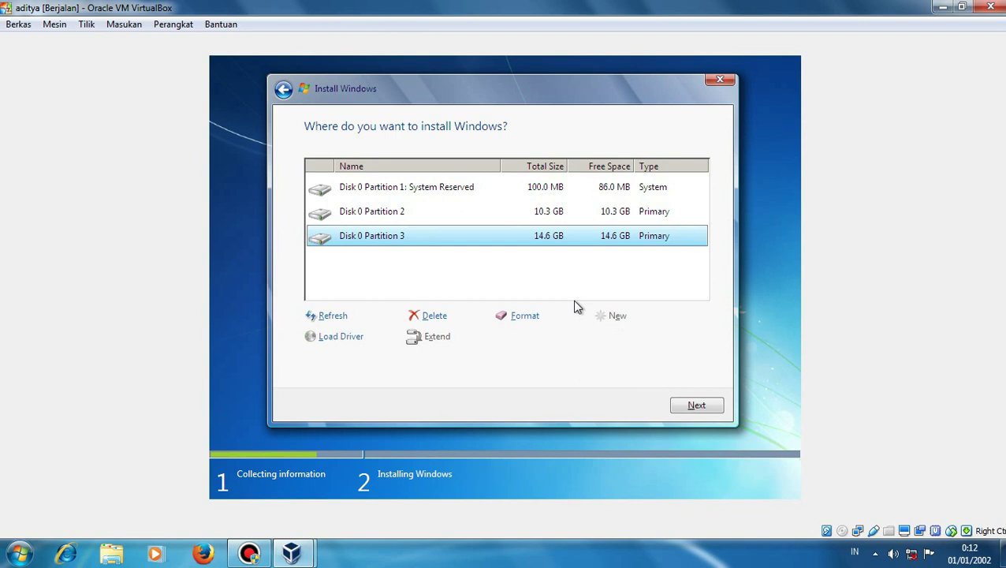
left_click(567, 211)
left_click(689, 412)
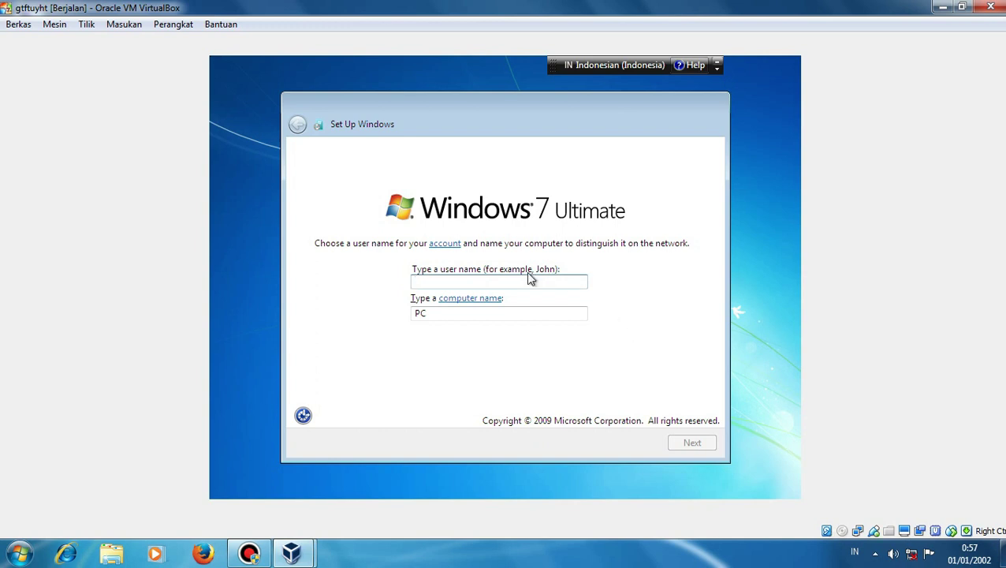
Enter the owner's first name as the Windows account user name and continue to the password page.
type("ad")
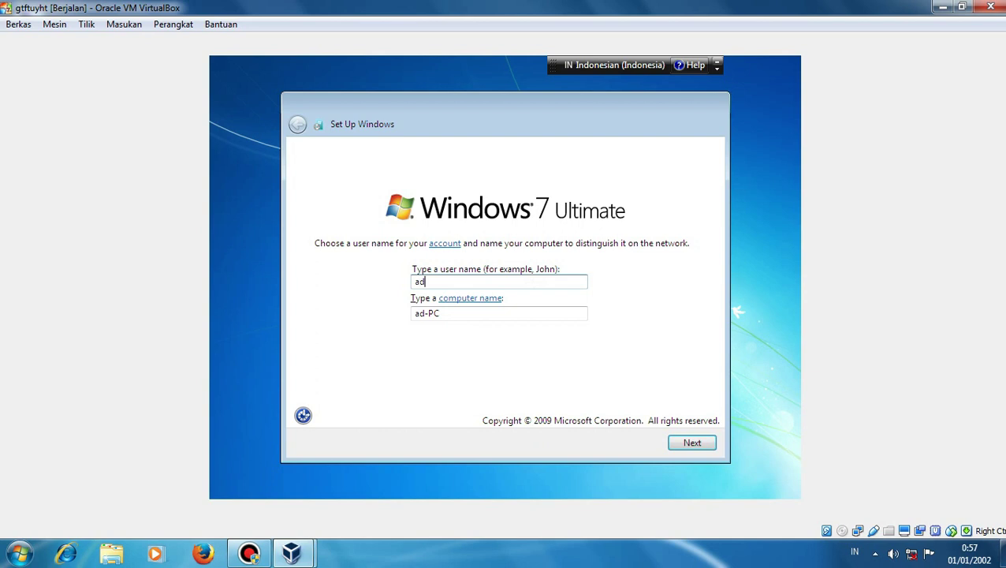
type("u")
key("BackSpace")
type("itya")
left_click(683, 446)
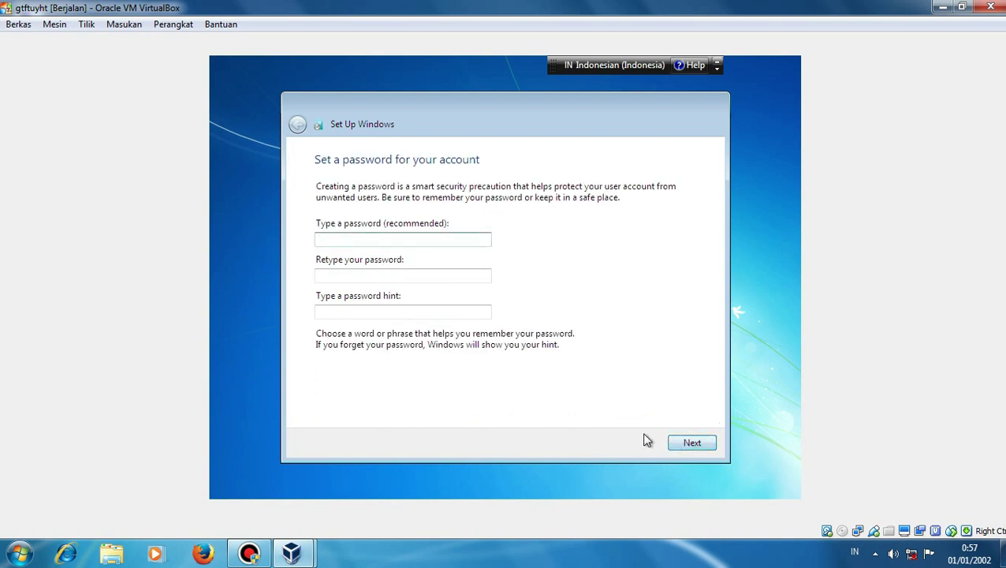
Continue without setting an account password and choose Ask me later for the Windows update and protection settings.
left_click(687, 449)
left_click(457, 310)
left_click(685, 444)
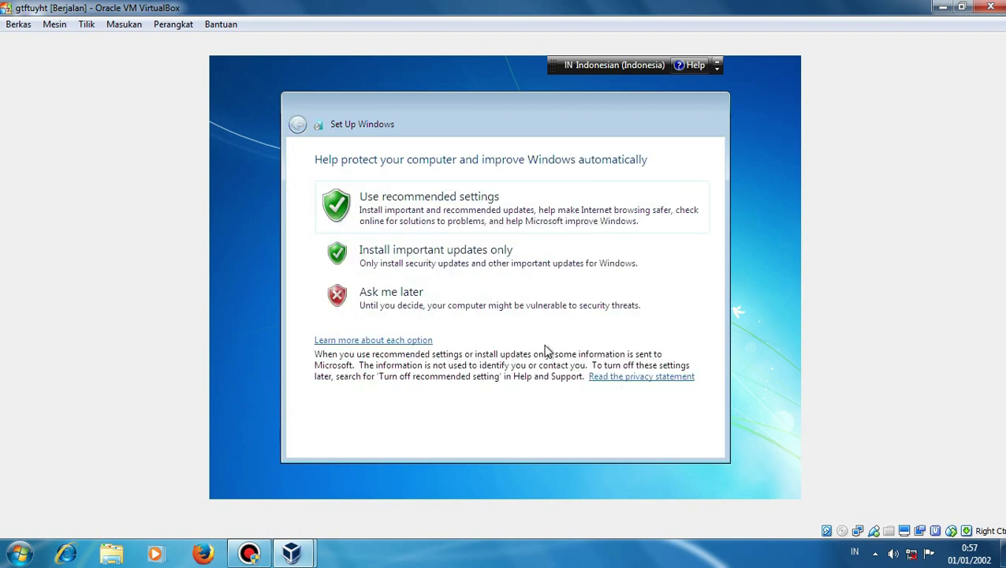
left_click(466, 305)
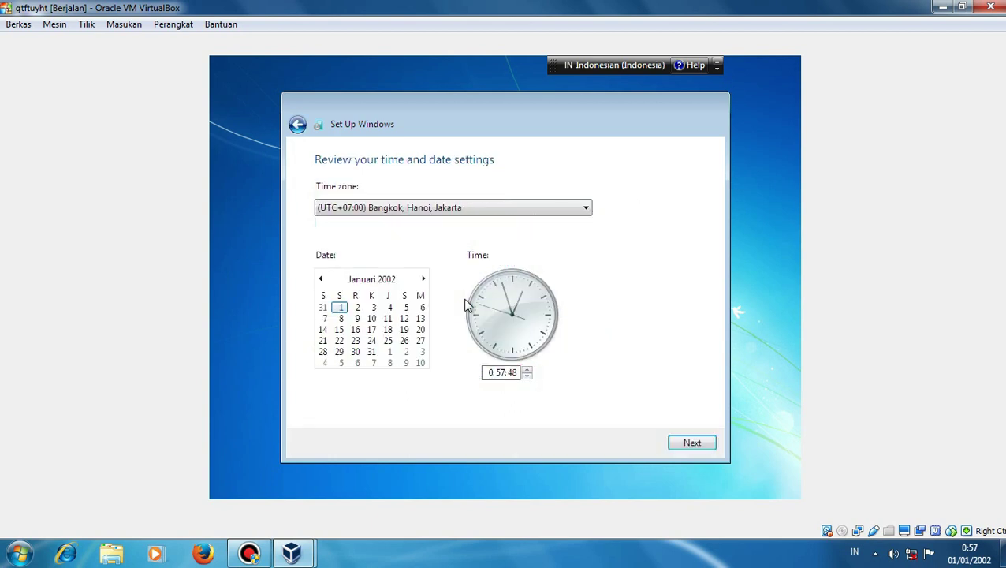
Set the Windows date to 29 January 2020.
left_click(385, 282)
left_click(384, 281)
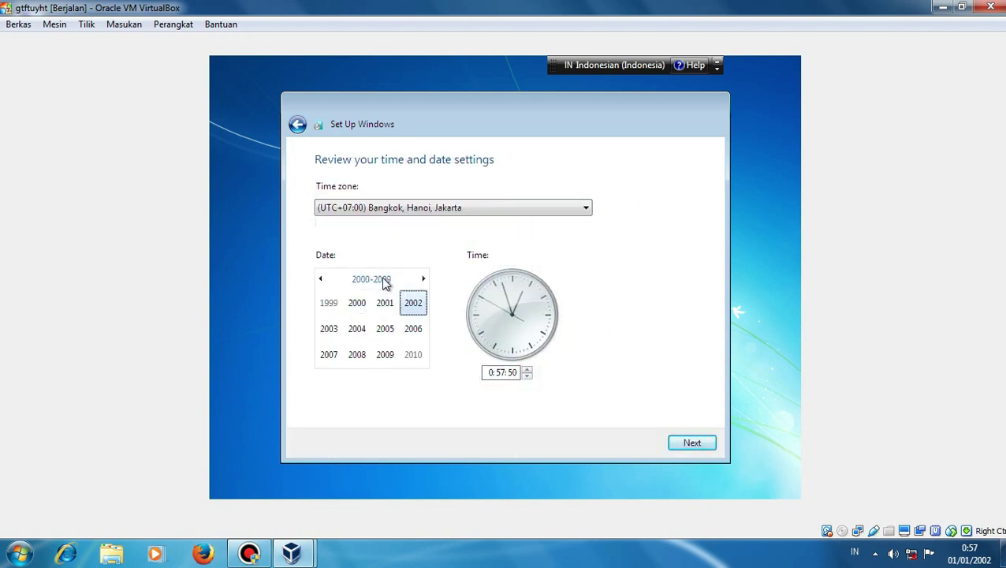
left_click(424, 279)
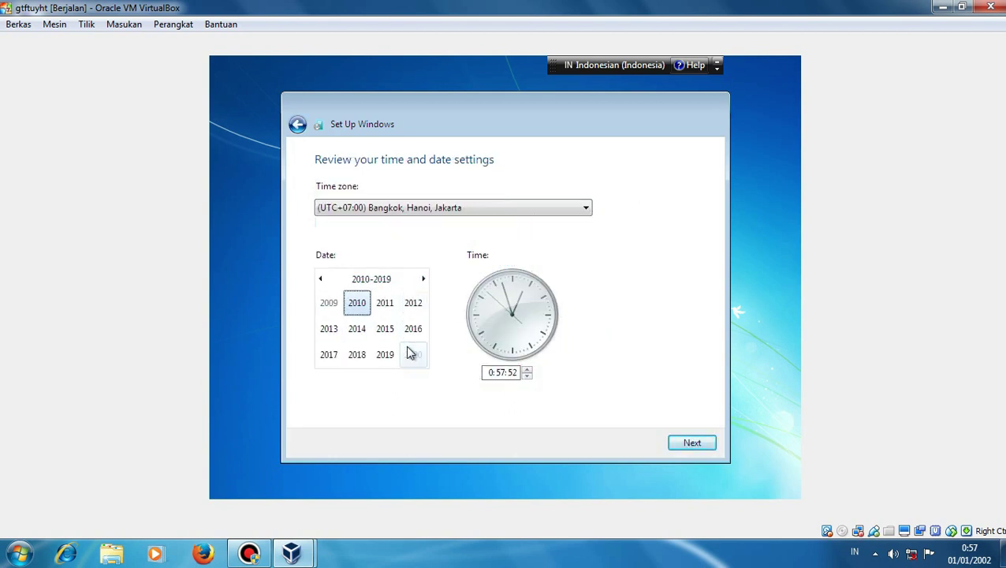
left_click(412, 354)
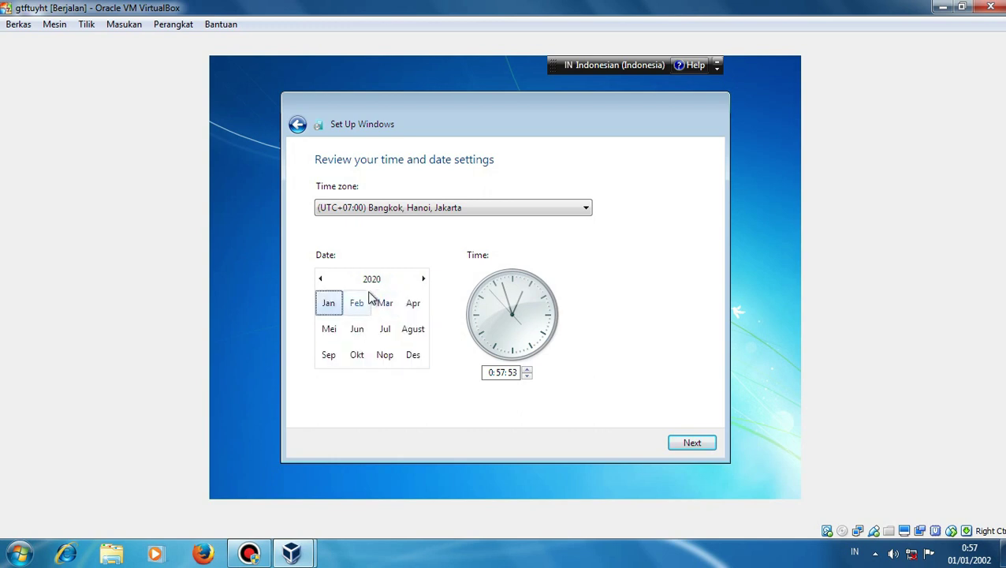
left_click(330, 306)
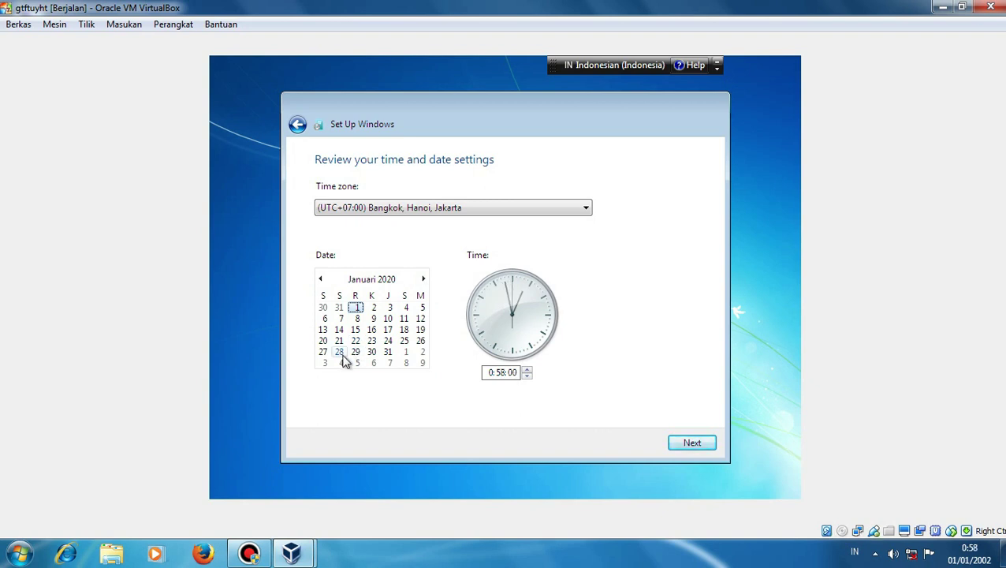
left_click(354, 354)
Set the clock's hour to 12, accept the time settings, and choose Public network as the computer's location.
left_click(490, 372)
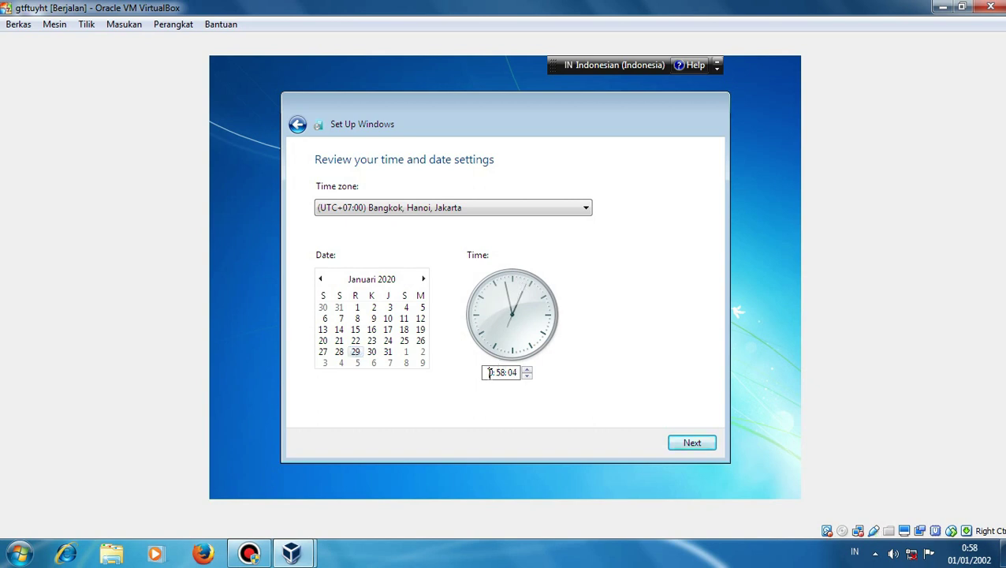
left_click(490, 373)
type("11")
left_click(489, 372)
type("12")
left_click(694, 444)
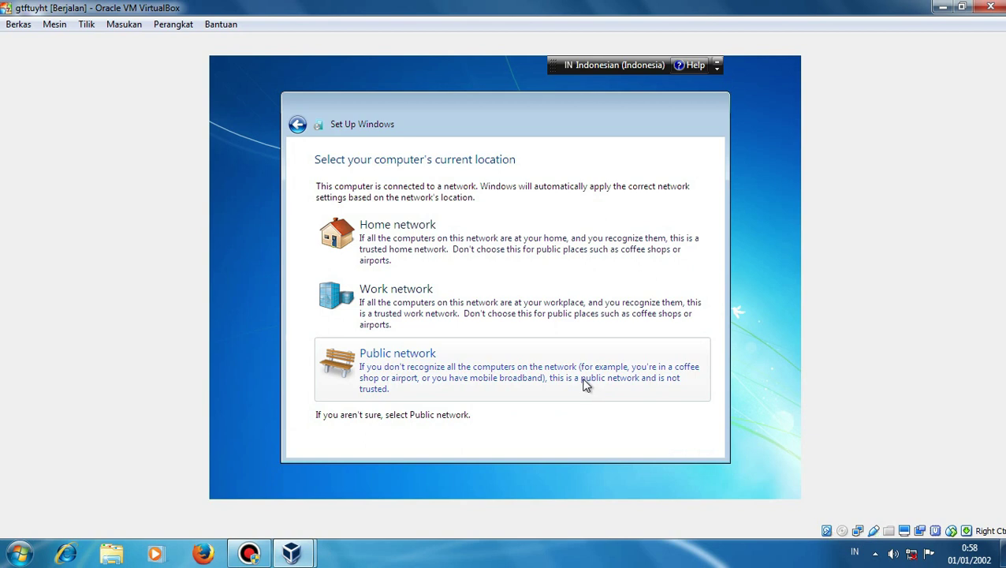
left_click(586, 384)
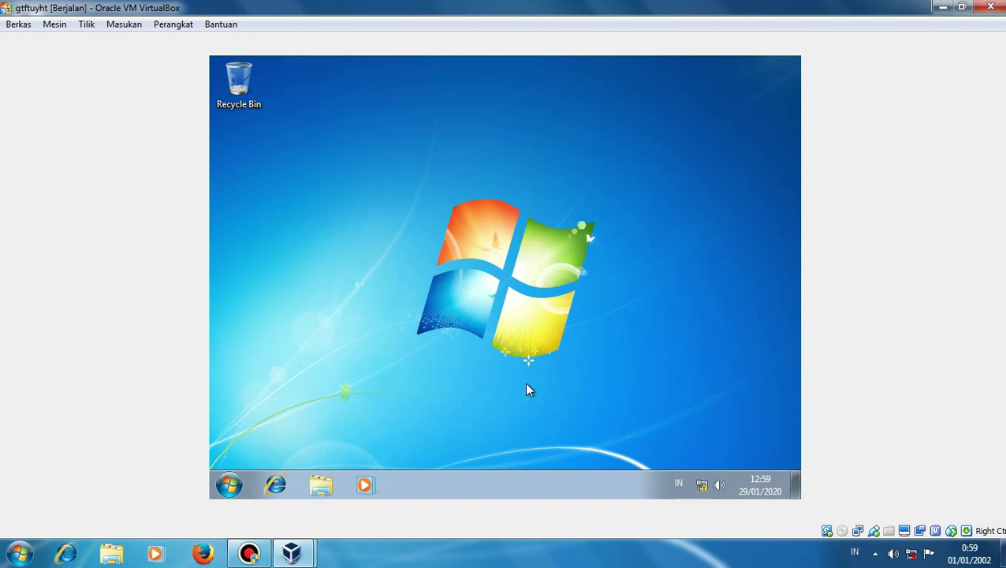
Refresh the desktop of the newly installed Windows 7 virtual machine.
right_click(561, 242)
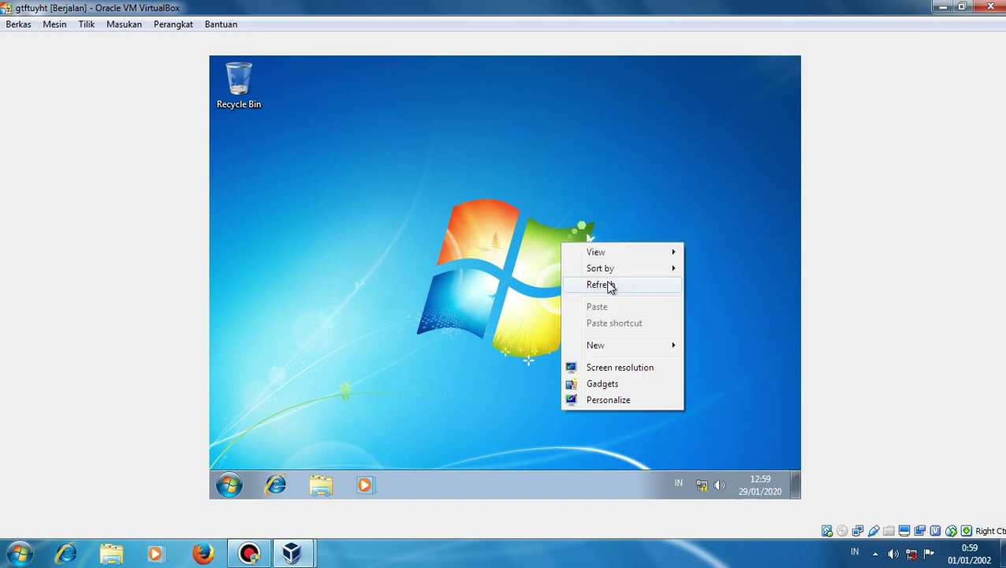
left_click(530, 184)
right_click(530, 183)
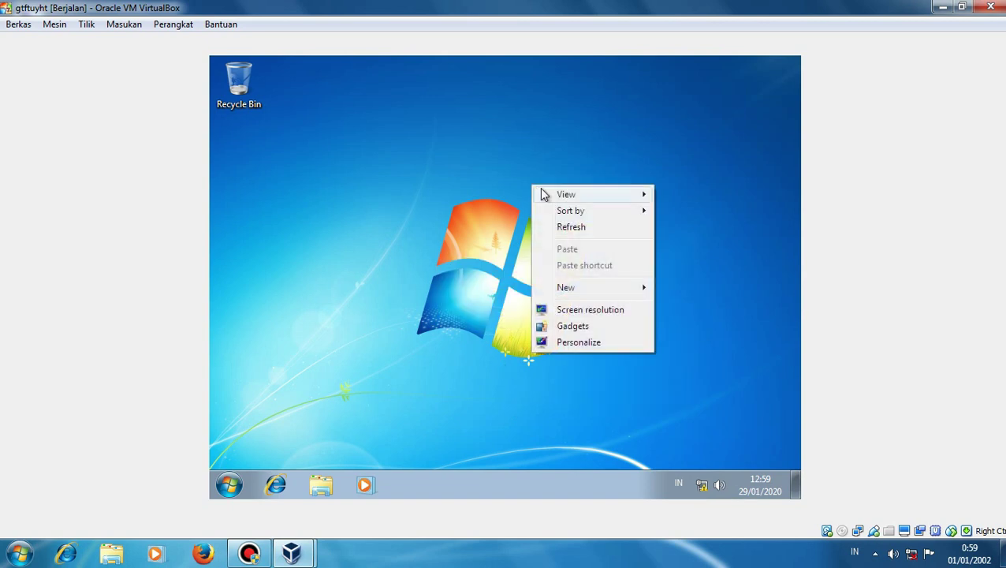
left_click(571, 227)
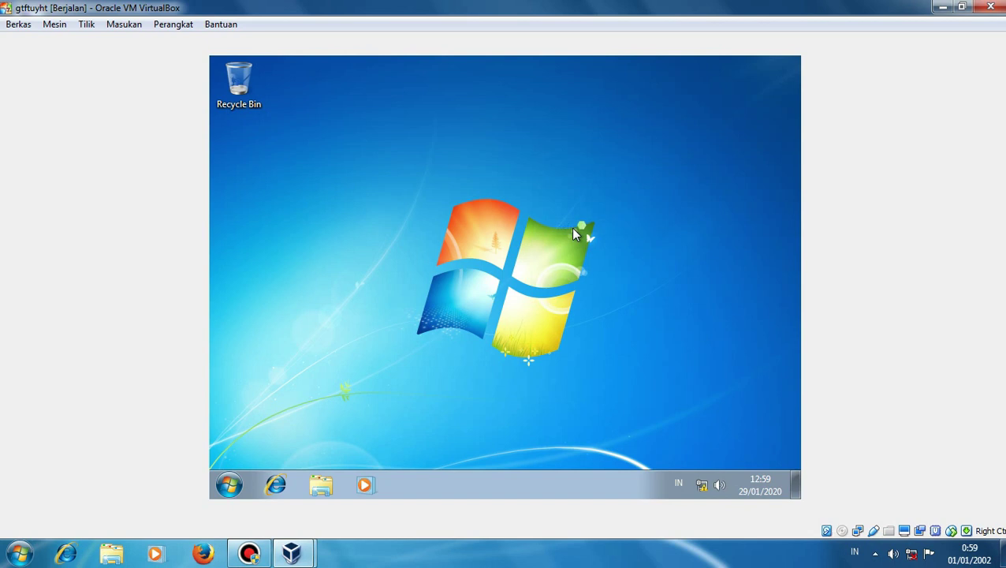